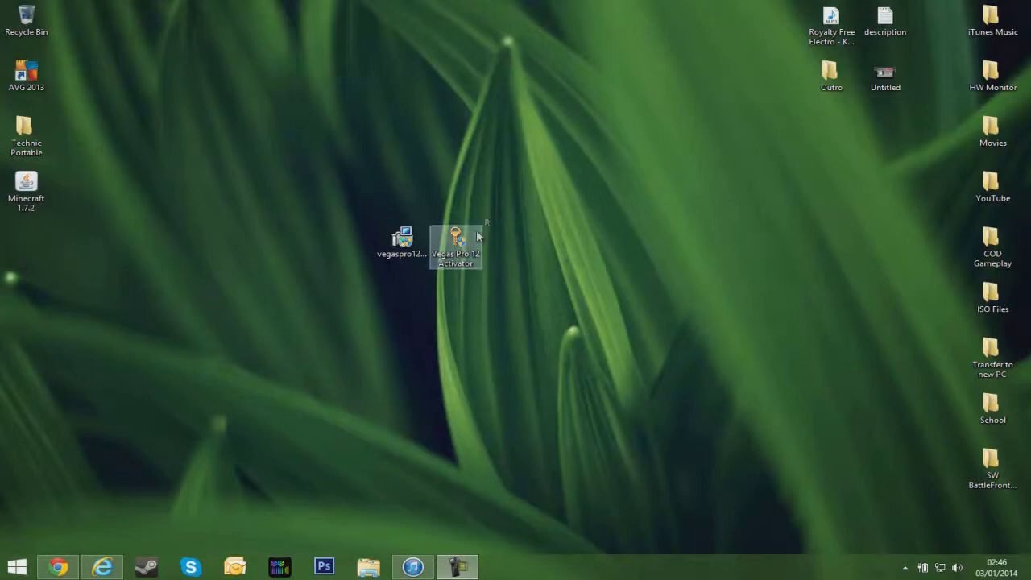
Select the vegaspro12.0 installer and bring up the Vegas Pro 12.0 Build 770 download page
{"action": "left_click", "coordinate": [400, 242]}
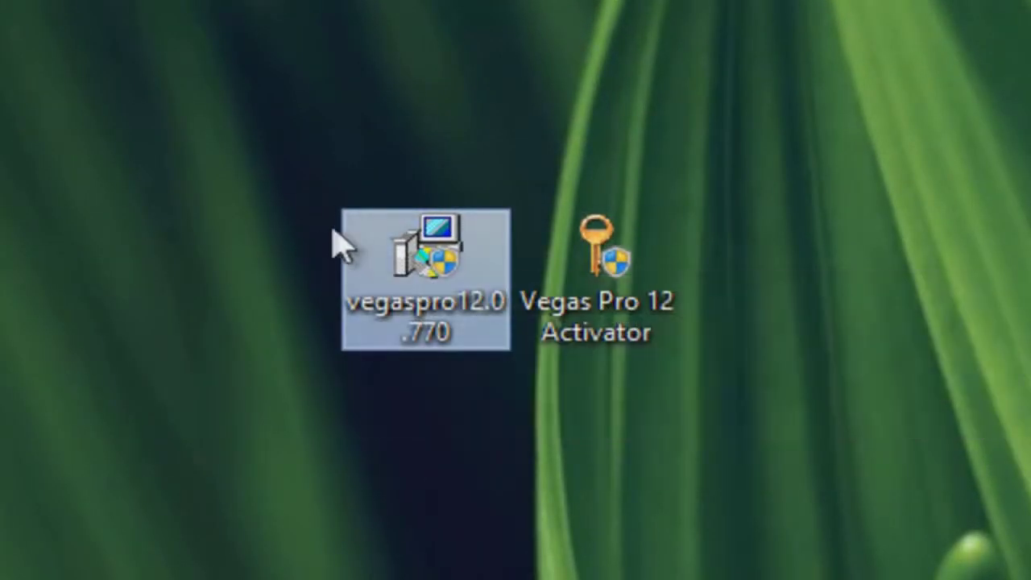
{"action": "mouse_move", "coordinate": [461, 228]}
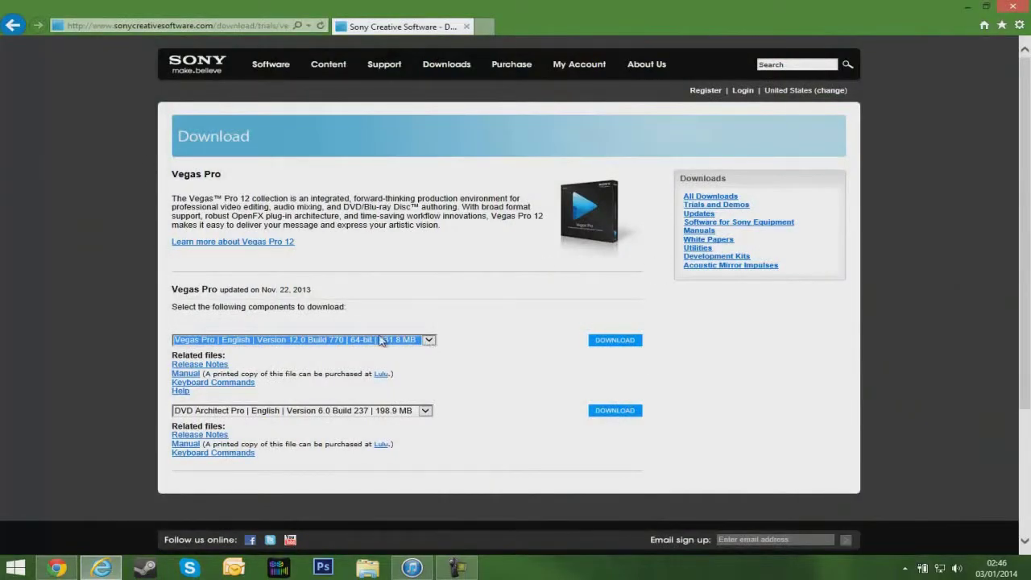
Keep the English 64-bit Build 770 download selected and minimise Internet Explorer
{"action": "left_click", "coordinate": [246, 341]}
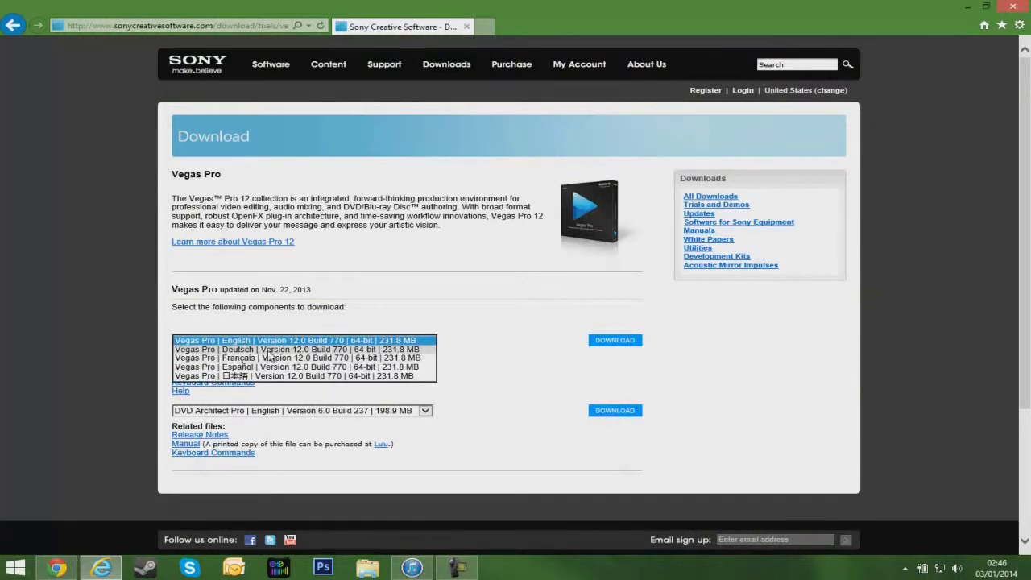
{"action": "left_click", "coordinate": [576, 326]}
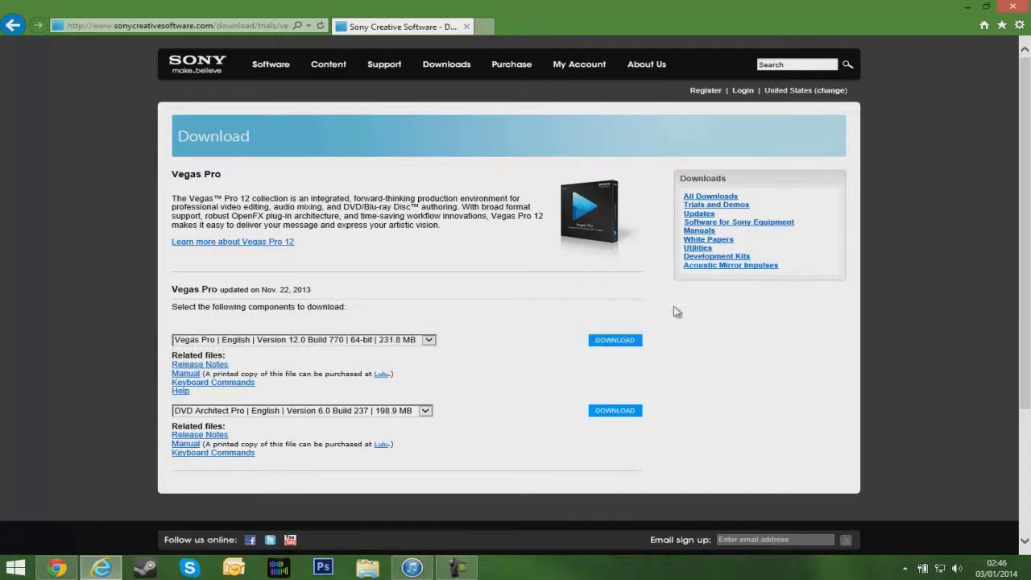
{"action": "left_click", "coordinate": [977, 7]}
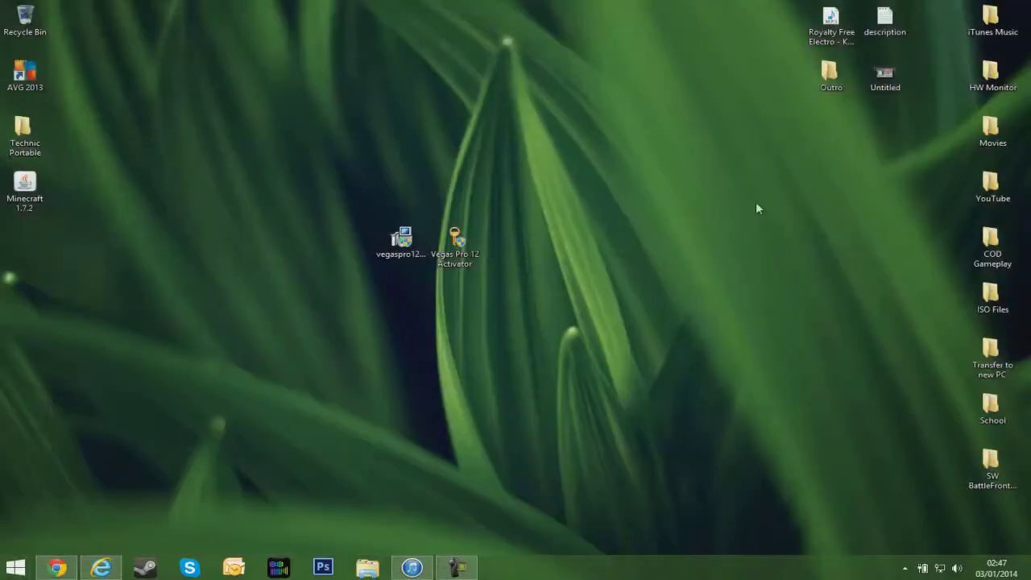
{"action": "left_click", "coordinate": [401, 256]}
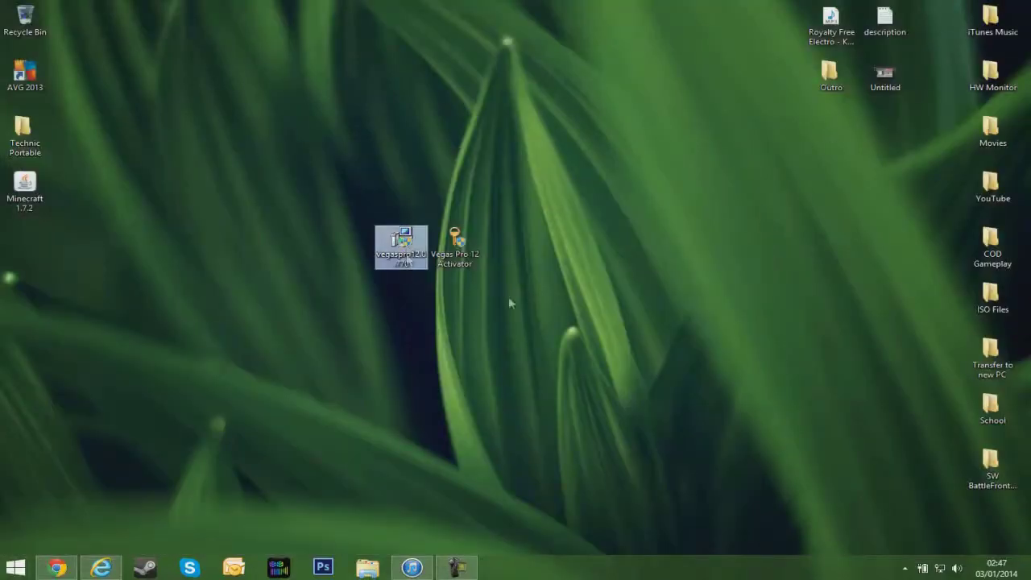
{"action": "left_click", "coordinate": [456, 248]}
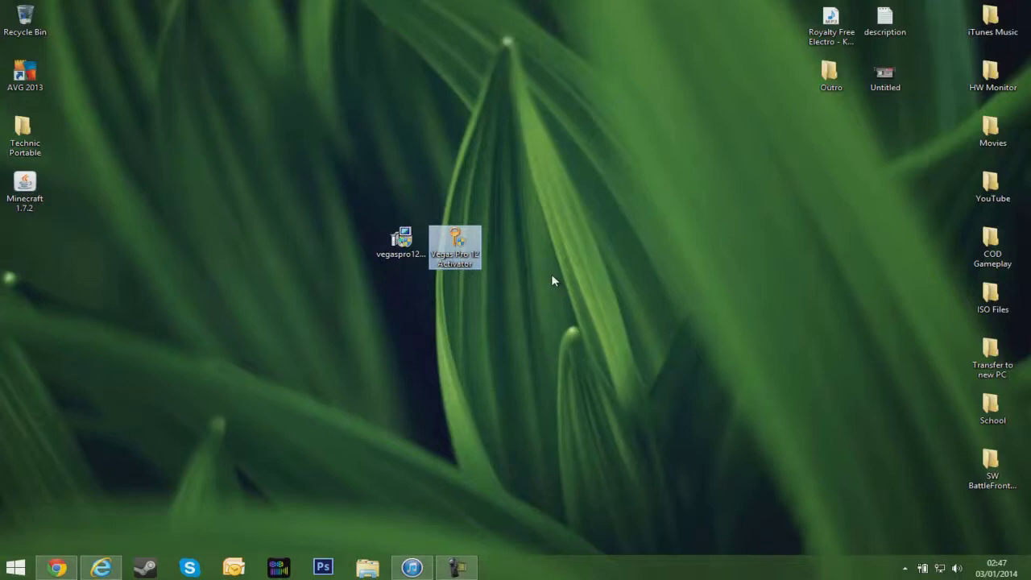
{"action": "left_click", "coordinate": [400, 240]}
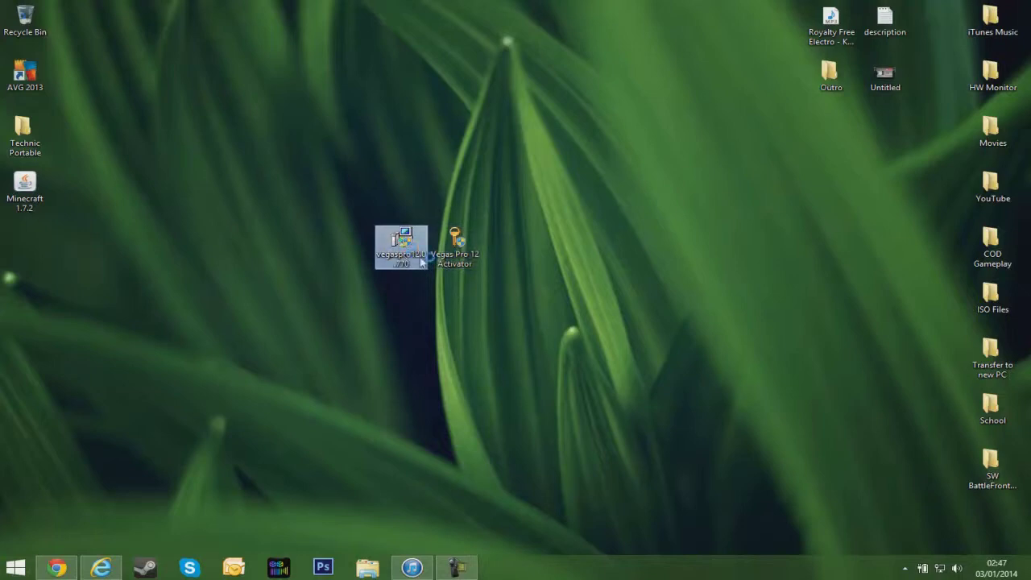
Approve the UAC prompt, accept the EULA, and install Vegas Pro 12.0 in English, then finish
{"action": "left_click_drag", "start_coordinate": [860, 194], "coordinate": [686, 141]}
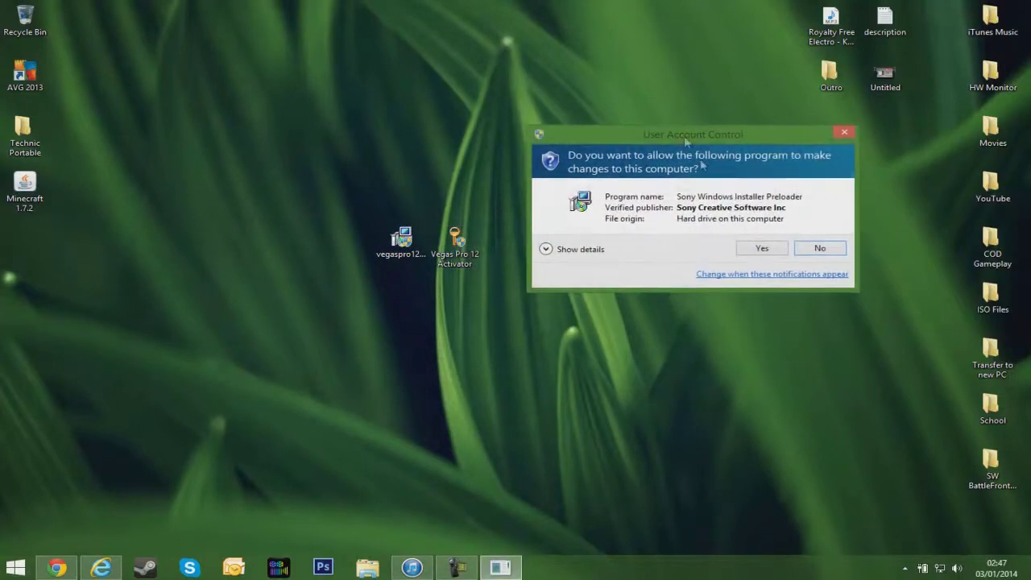
{"action": "left_click", "coordinate": [768, 249]}
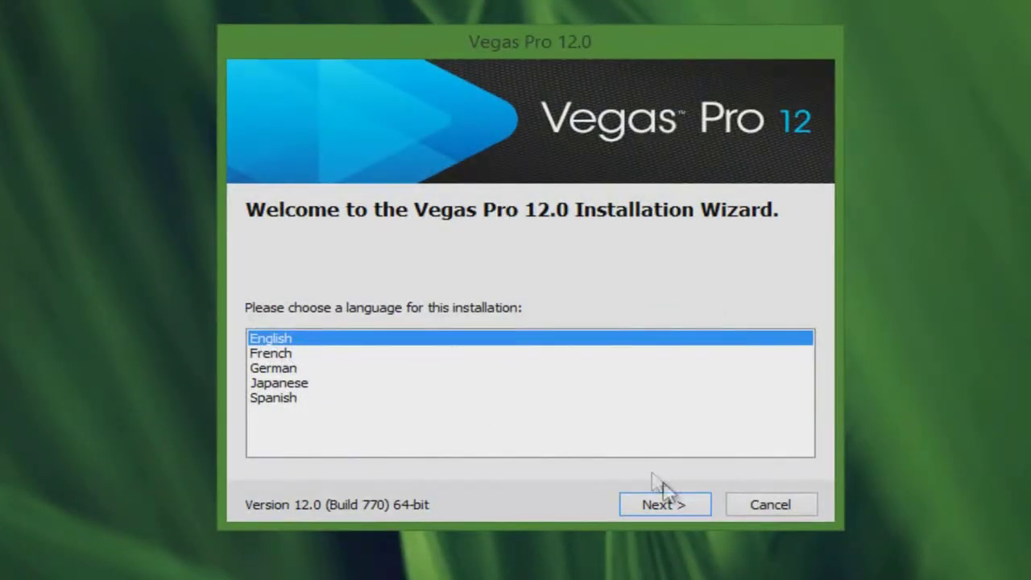
{"action": "left_click", "coordinate": [672, 497]}
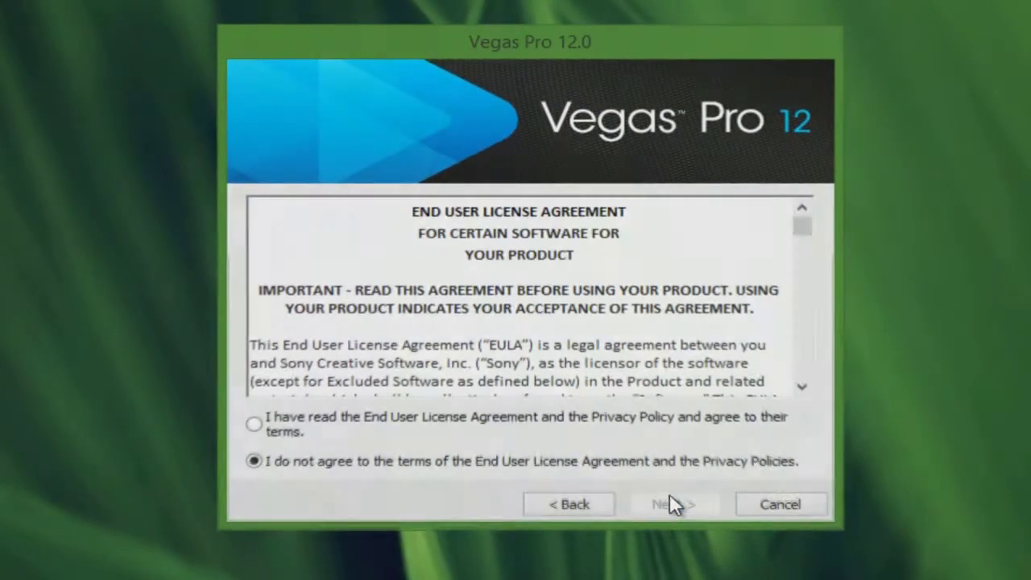
{"action": "left_click", "coordinate": [255, 424]}
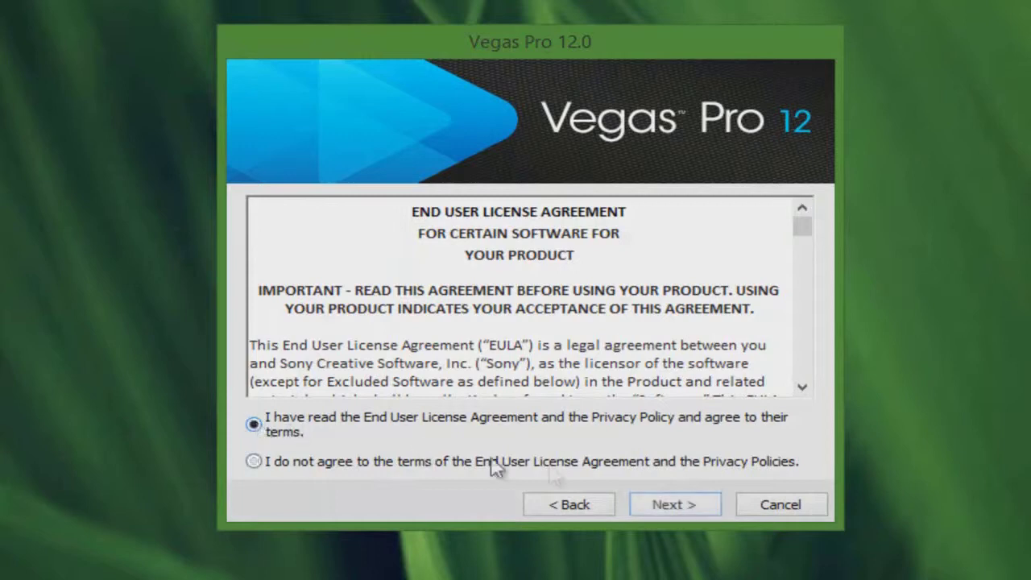
{"action": "left_click", "coordinate": [707, 505]}
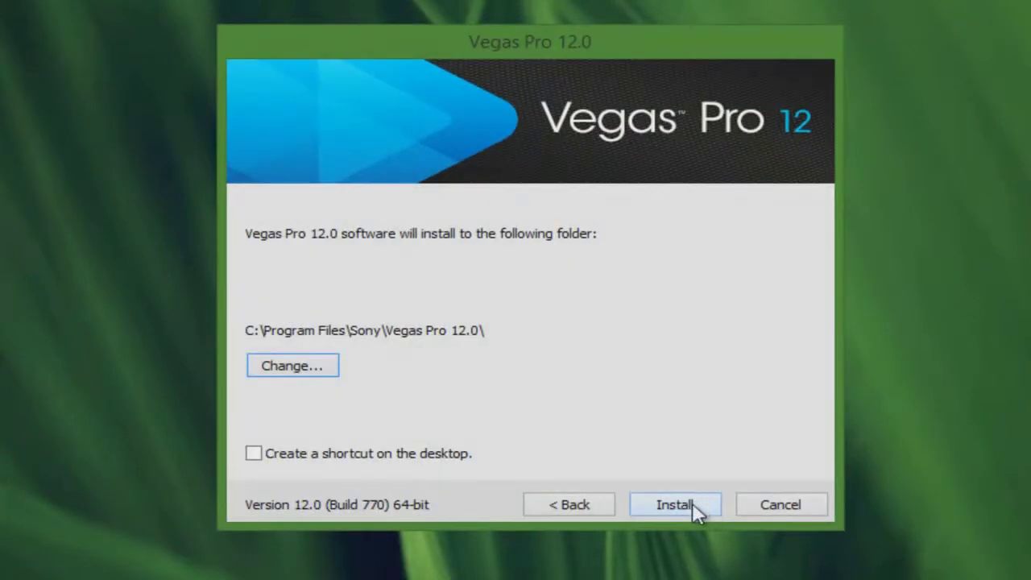
{"action": "left_click", "coordinate": [675, 505]}
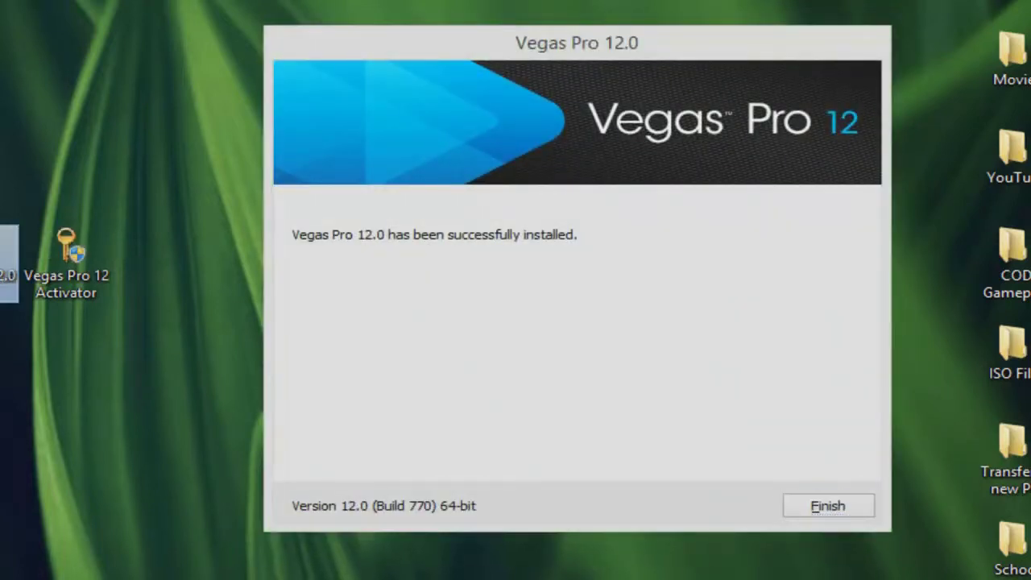
{"action": "left_click", "coordinate": [856, 505]}
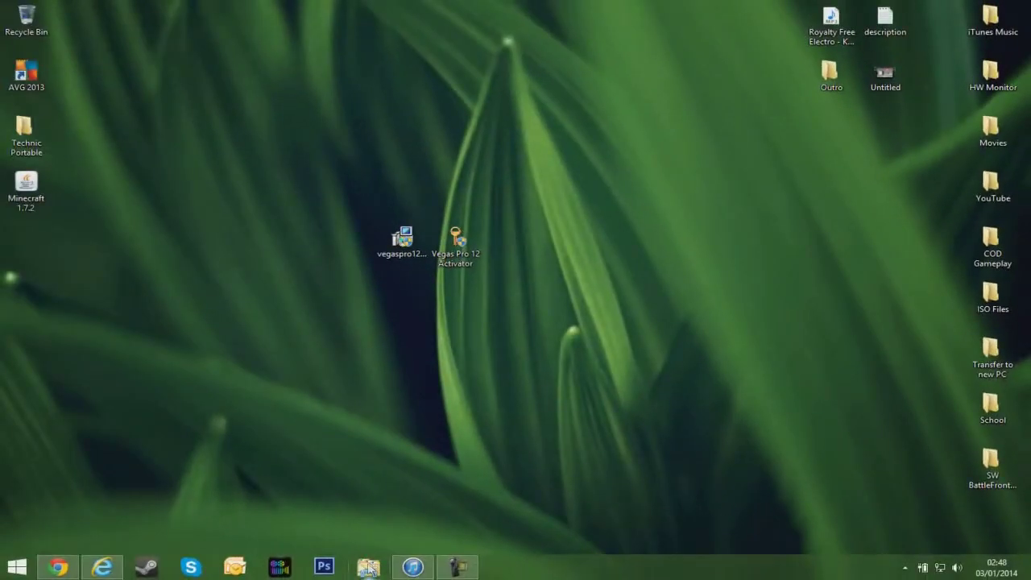
Open This PC in File Explorer and enter the Windows8 (C:) drive
{"action": "left_click", "coordinate": [368, 568]}
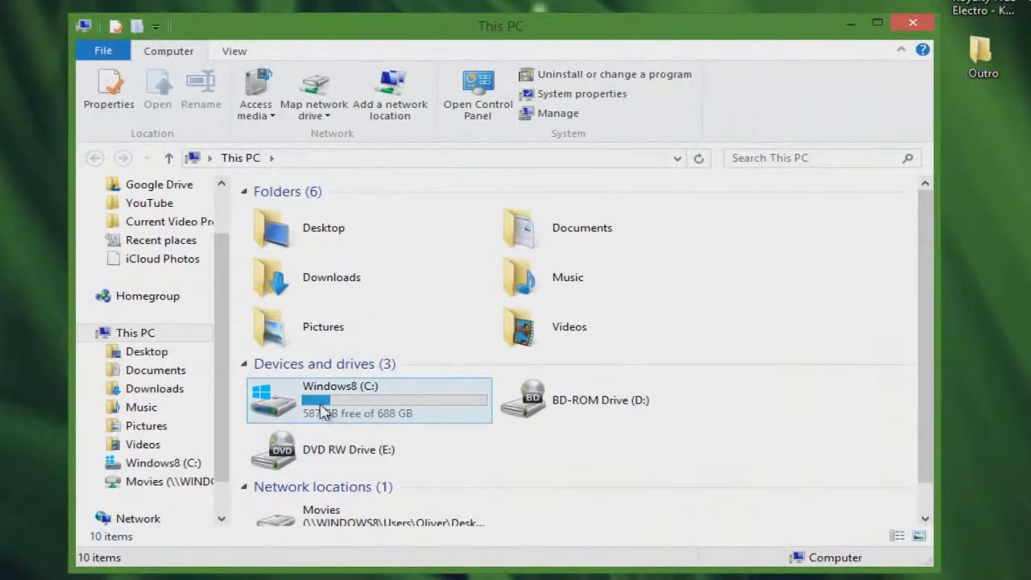
{"action": "mouse_move", "coordinate": [323, 412]}
{"action": "mouse_move", "coordinate": [416, 420]}
{"action": "mouse_move", "coordinate": [269, 405]}
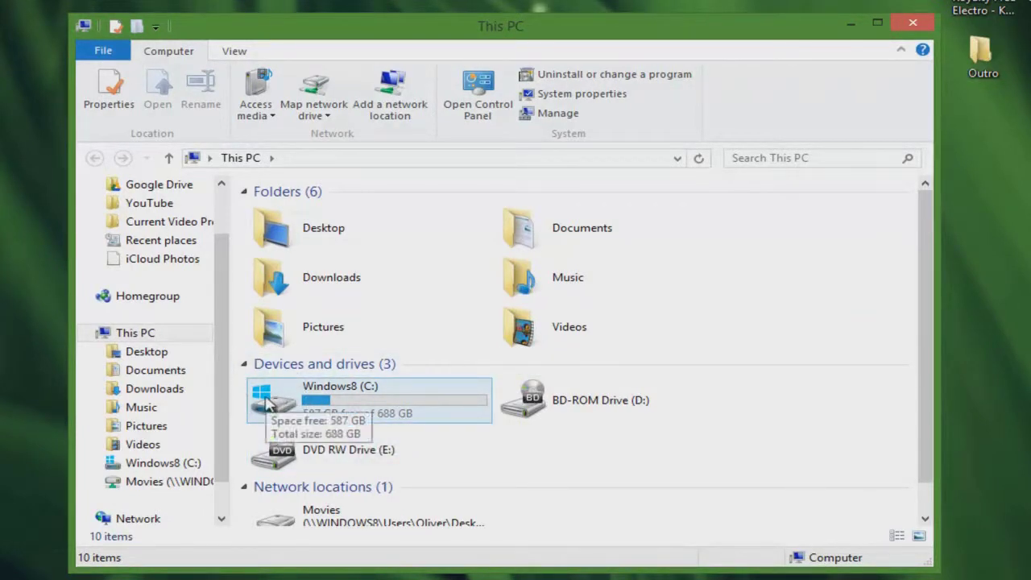
{"action": "double_click", "coordinate": [340, 406]}
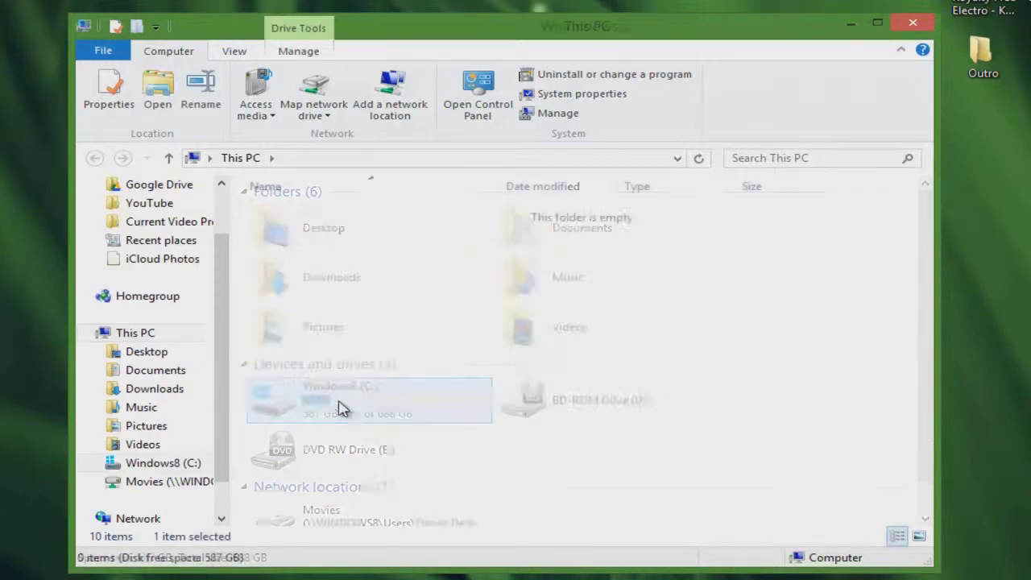
Go into Program Files\Sony\Vegas Pro 12.0 and look through its 122 files
{"action": "left_click", "coordinate": [348, 275]}
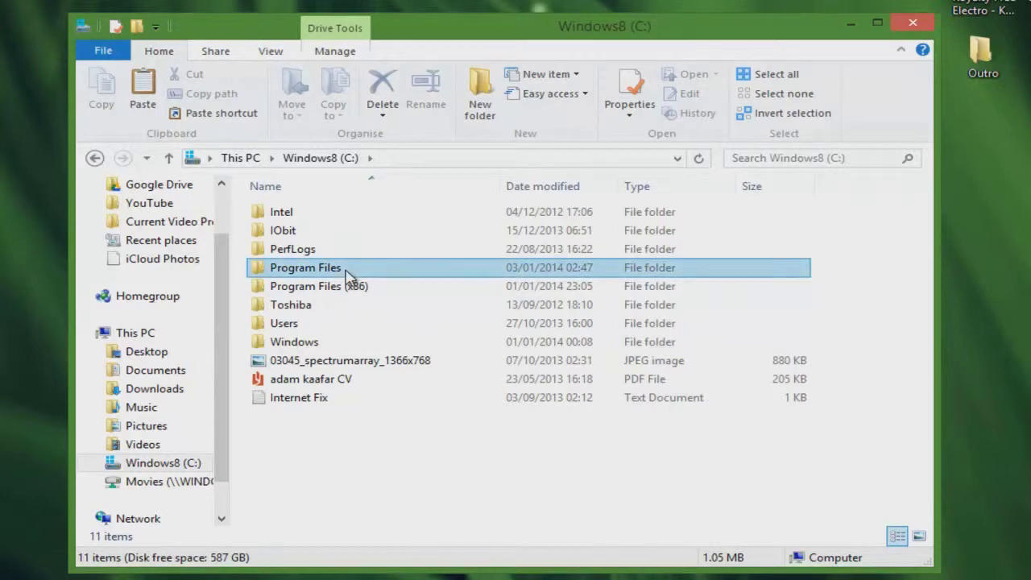
{"action": "double_click", "coordinate": [296, 276]}
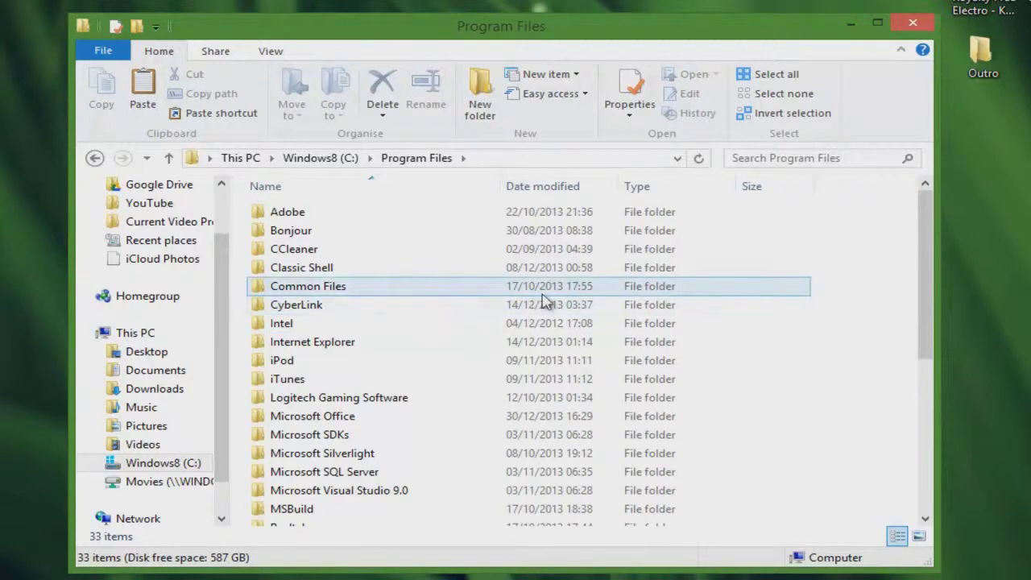
{"action": "scroll", "coordinate": [544, 300], "scroll_direction": "down", "scroll_amount": 5}
{"action": "double_click", "coordinate": [261, 295]}
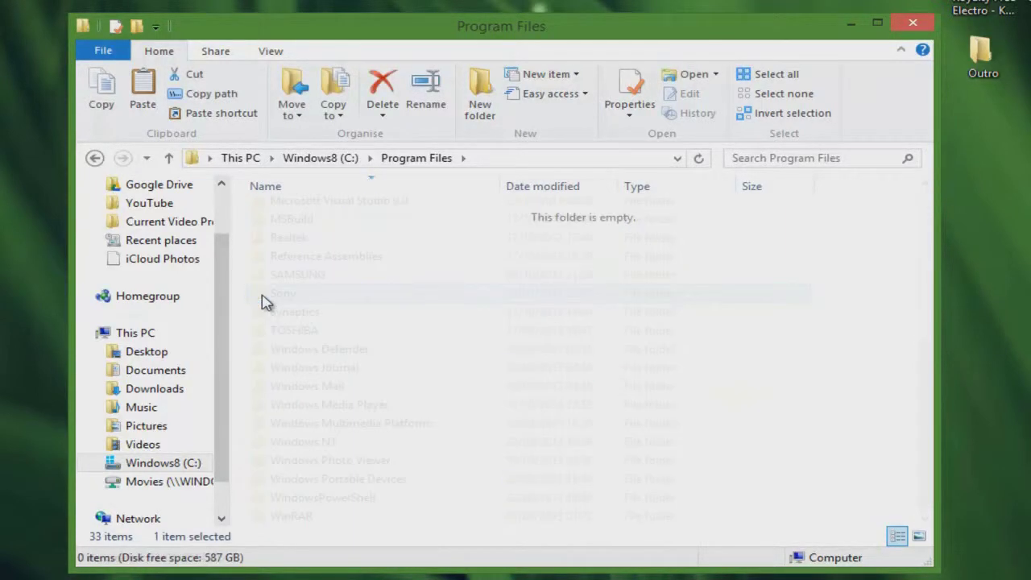
{"action": "left_click", "coordinate": [314, 216]}
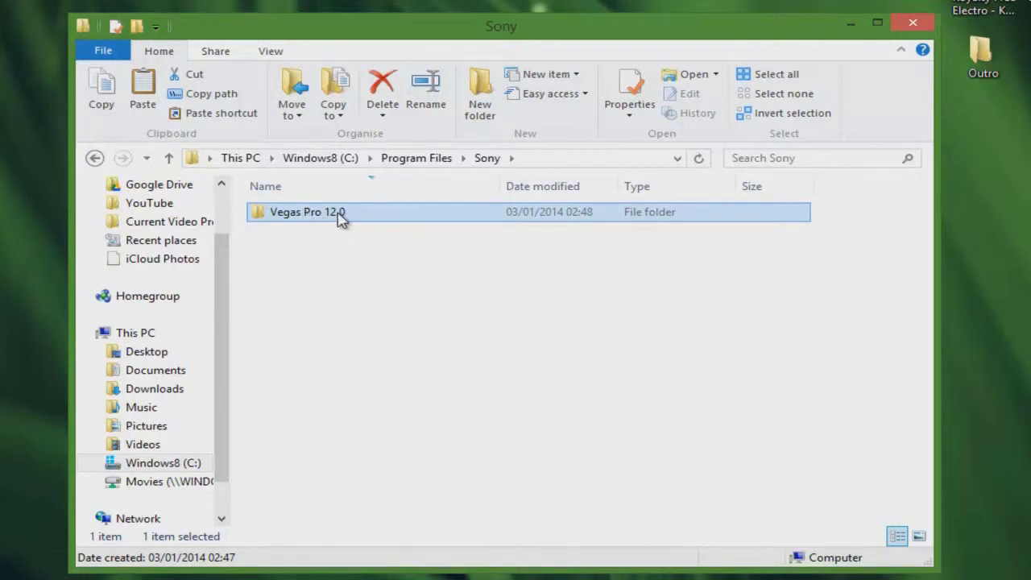
{"action": "double_click", "coordinate": [340, 216]}
{"action": "scroll", "coordinate": [633, 315], "scroll_direction": "down", "scroll_amount": 5}
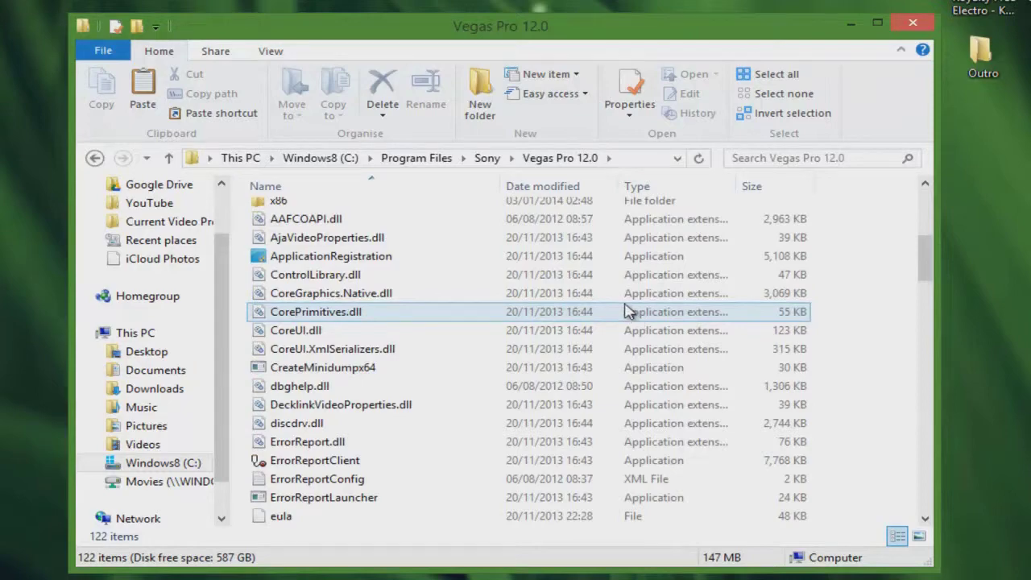
{"action": "scroll", "coordinate": [630, 312], "scroll_direction": "up", "scroll_amount": 5}
{"action": "scroll", "coordinate": [656, 308], "scroll_direction": "down", "scroll_amount": 20}
{"action": "scroll", "coordinate": [644, 286], "scroll_direction": "up", "scroll_amount": 15}
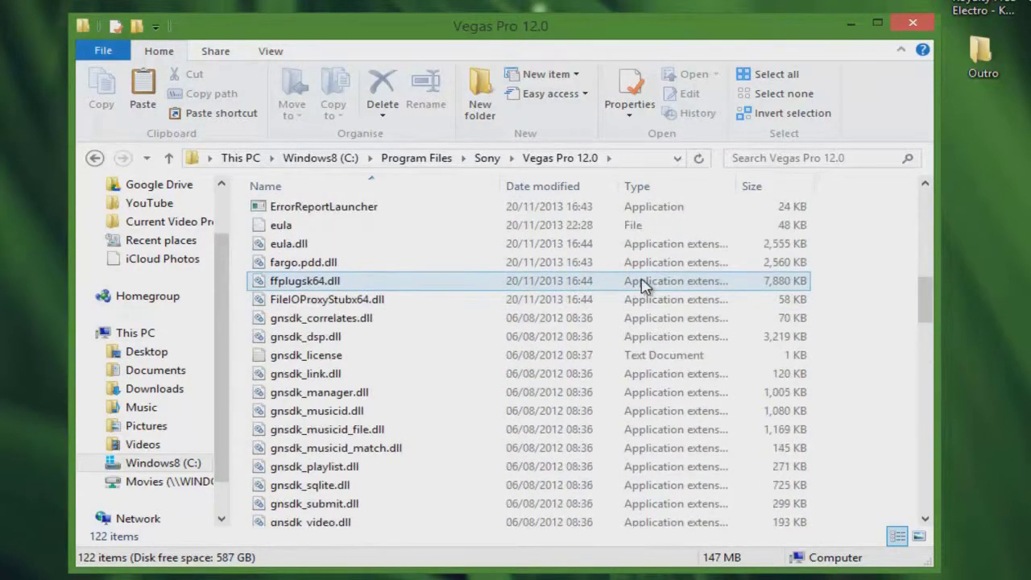
{"action": "scroll", "coordinate": [649, 282], "scroll_direction": "up", "scroll_amount": 12}
Move the Vegas Pro 12 Activator from the desktop into the Vegas Pro 12.0 folder with administrator permission
{"action": "left_click_drag", "start_coordinate": [797, 31], "coordinate": [435, 354]}
{"action": "left_click_drag", "start_coordinate": [490, 274], "coordinate": [773, 40]}
{"action": "left_click_drag", "start_coordinate": [344, 354], "coordinate": [603, 132]}
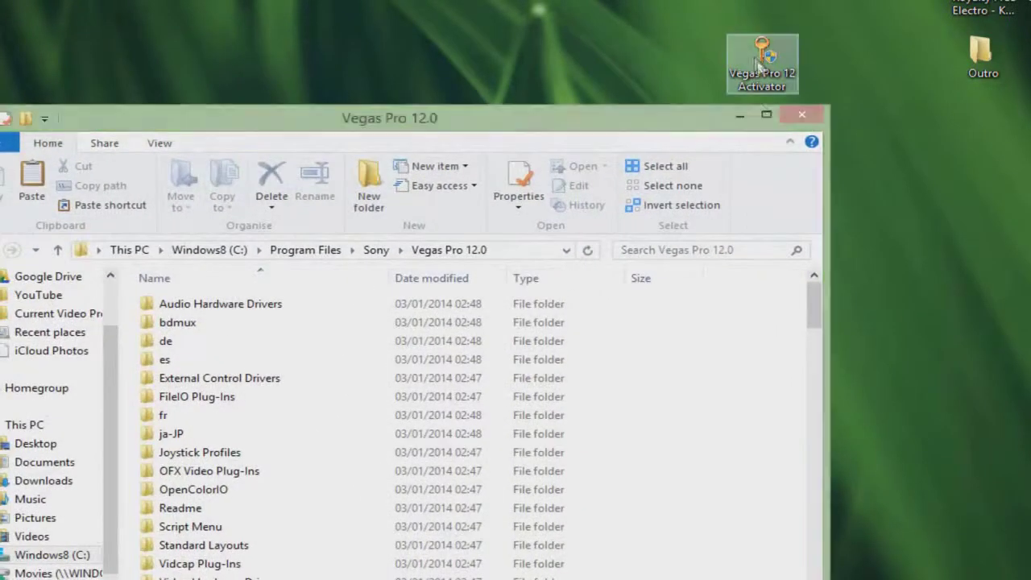
{"action": "left_click_drag", "start_coordinate": [761, 53], "coordinate": [624, 406]}
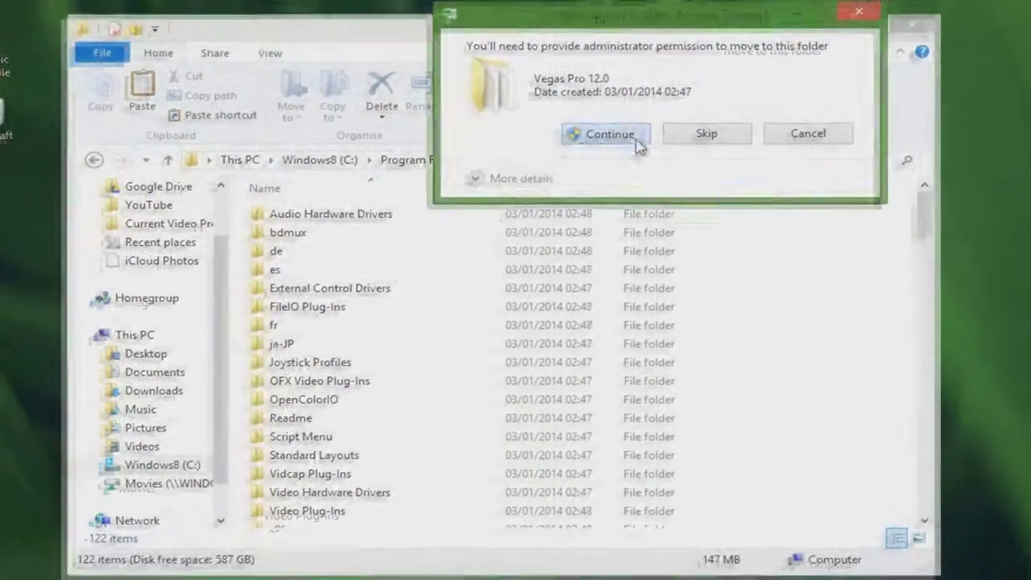
{"action": "left_click", "coordinate": [497, 225]}
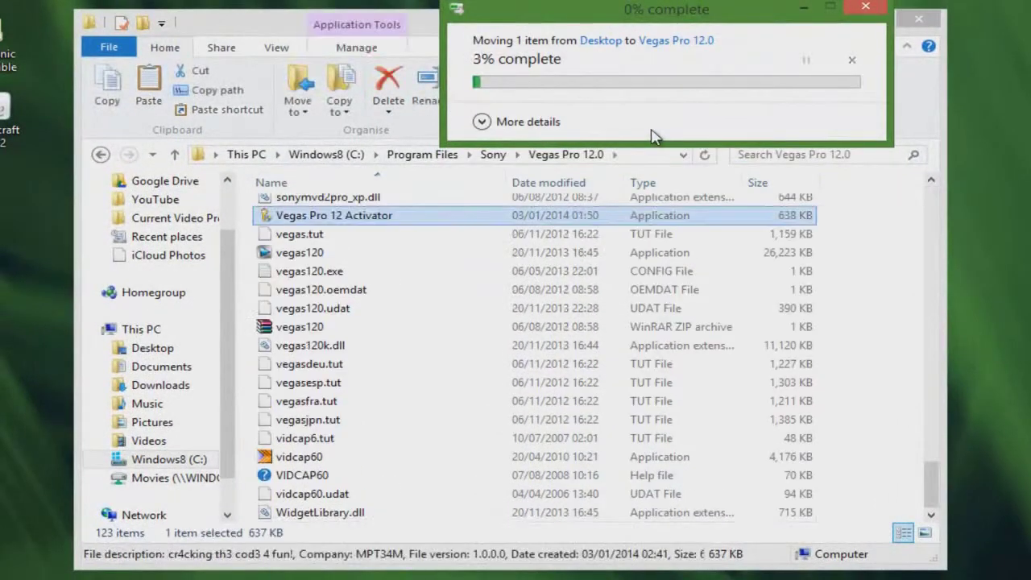
Run the Activator from the Vegas Pro 12.0 folder, approve UAC, then close it
{"action": "double_click", "coordinate": [324, 217]}
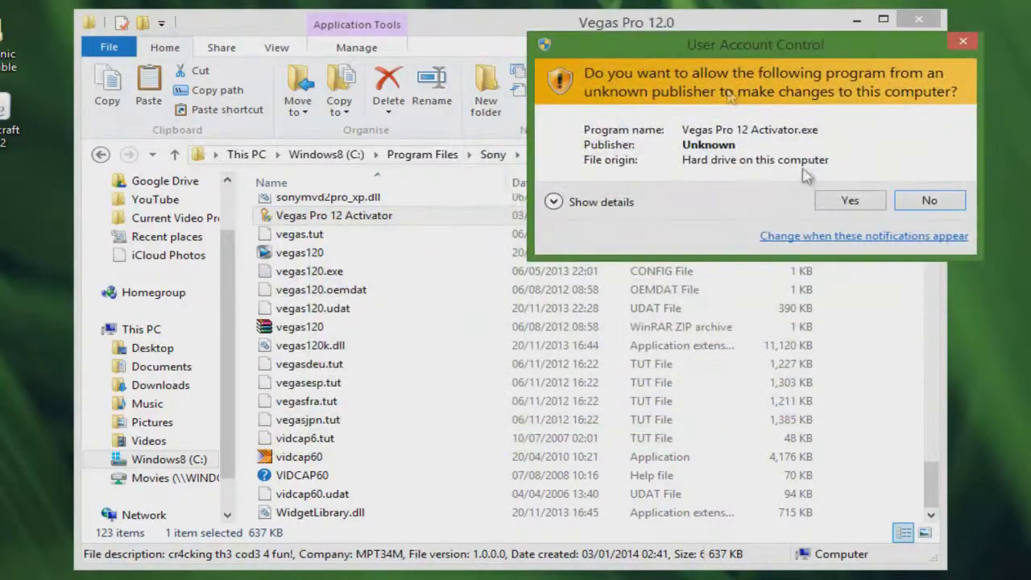
{"action": "left_click", "coordinate": [851, 200]}
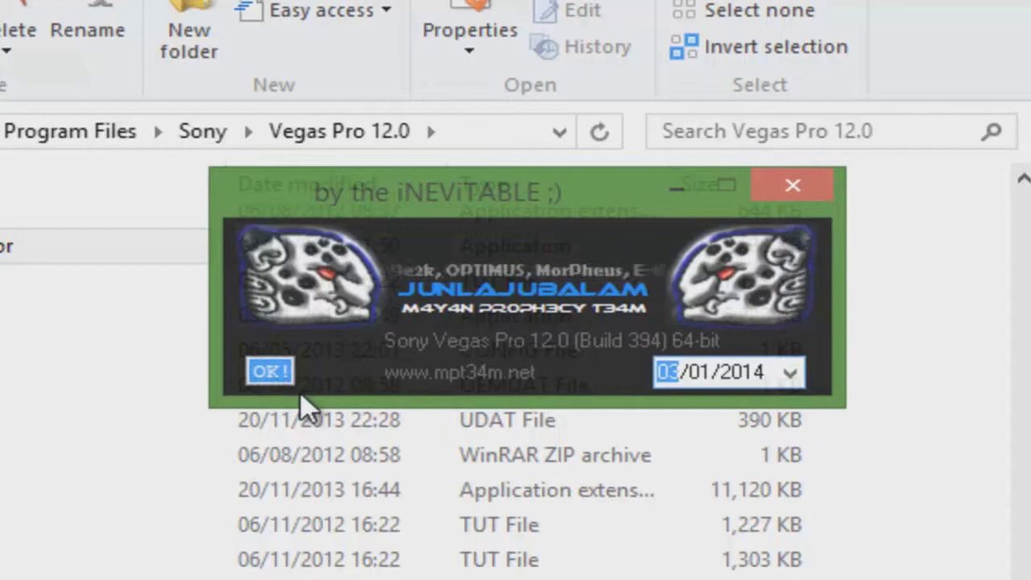
{"action": "left_click", "coordinate": [769, 187]}
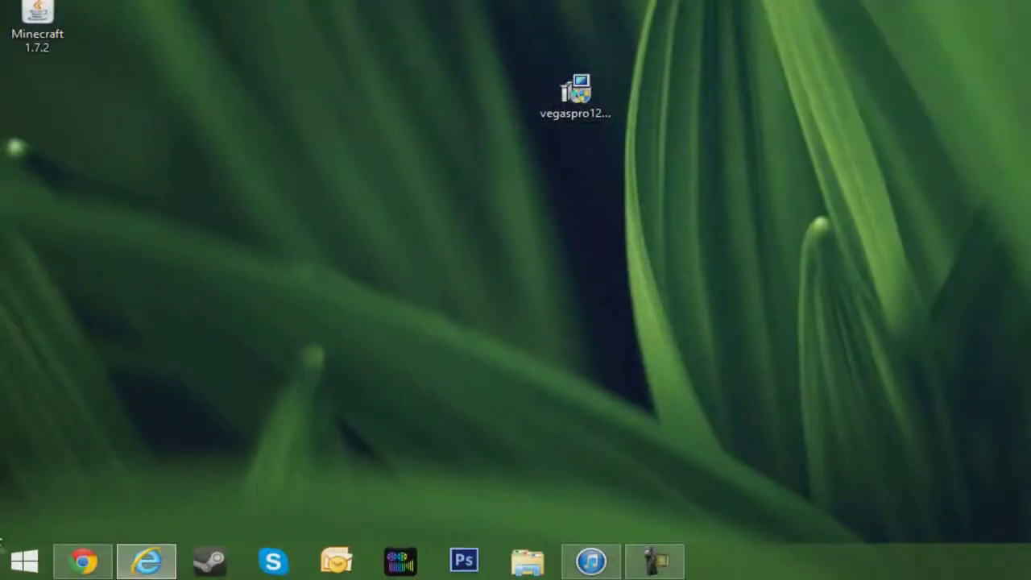
Start Vegas Pro 12.0 (64-bit) from Start > All Programs > Sony
{"action": "left_click", "coordinate": [23, 561]}
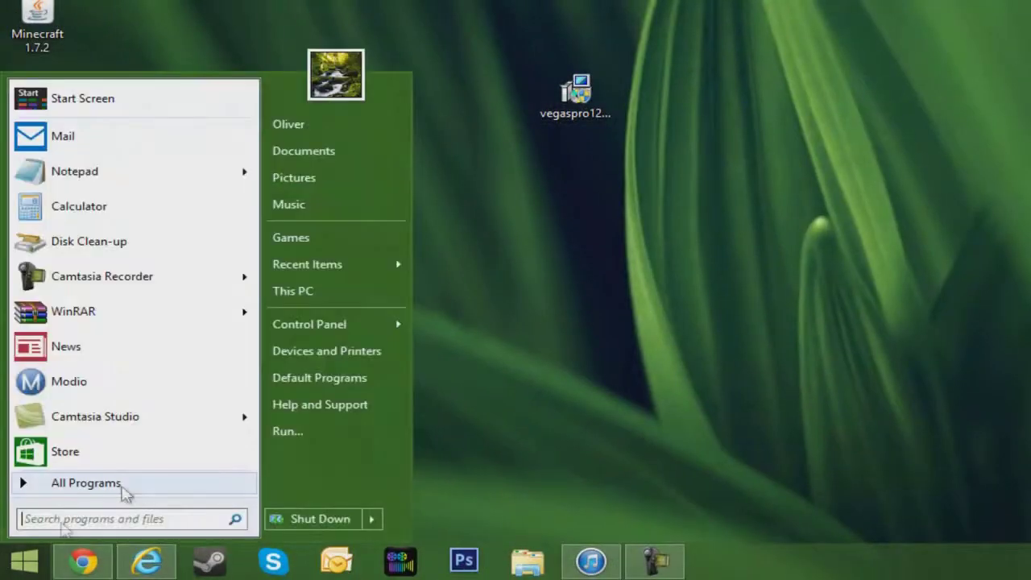
{"action": "left_click", "coordinate": [127, 486]}
{"action": "scroll", "coordinate": [184, 350], "scroll_direction": "down", "scroll_amount": 3}
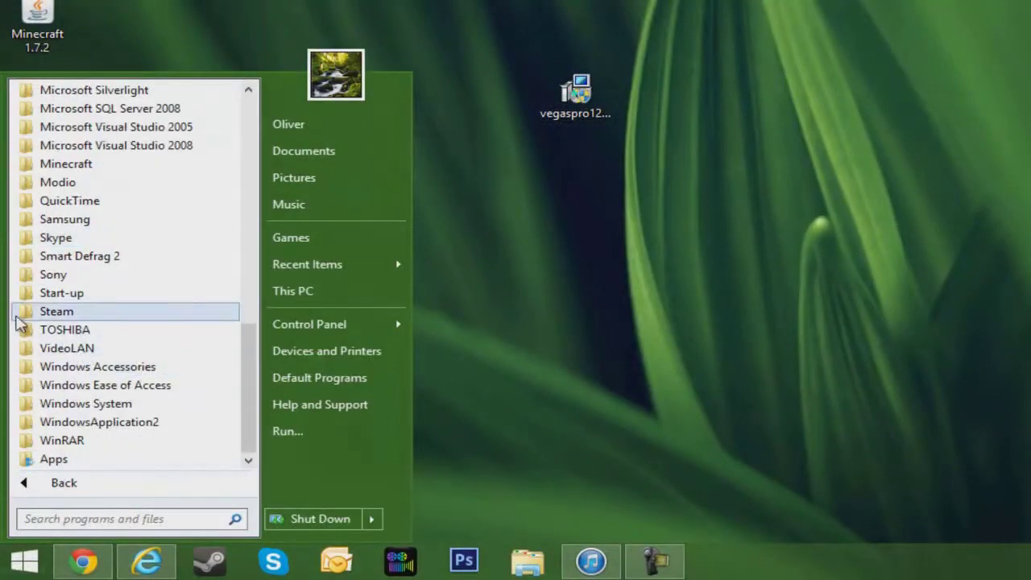
{"action": "left_click", "coordinate": [72, 276]}
{"action": "left_click", "coordinate": [92, 314]}
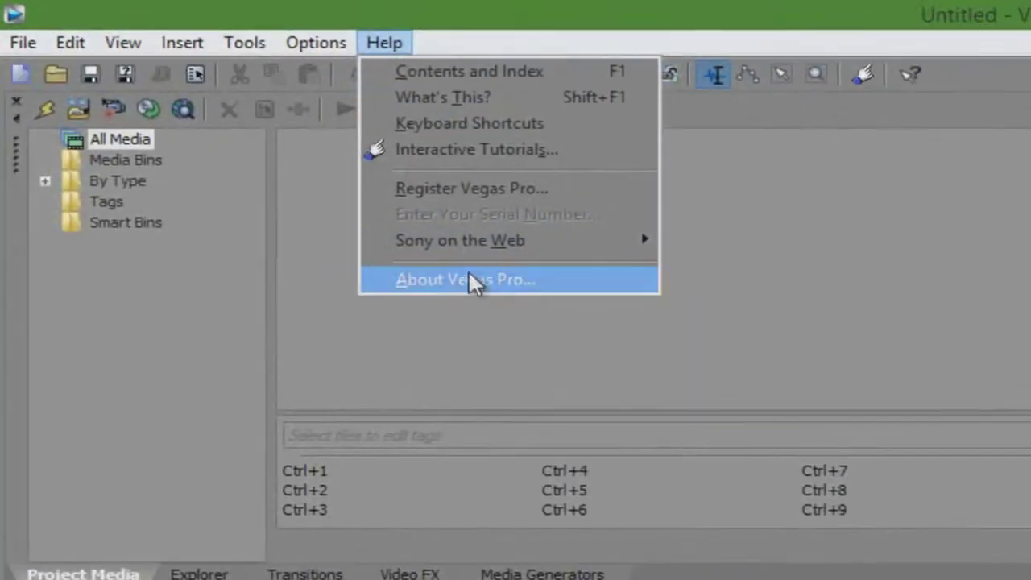
Review the licence details for version 12.0 Build 770 64-bit in Help > About, then close it
{"action": "left_click", "coordinate": [186, 184]}
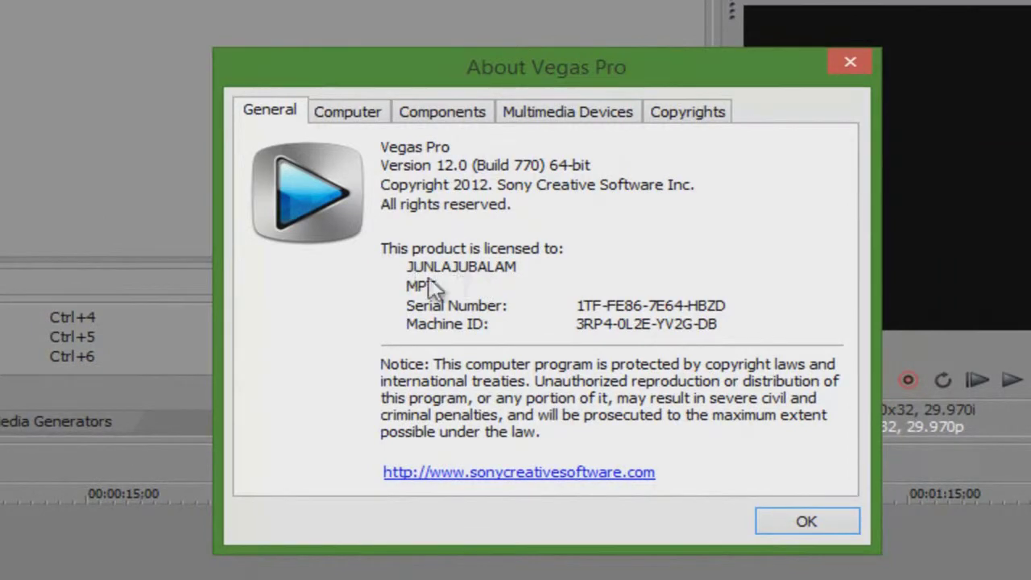
{"action": "left_click_drag", "start_coordinate": [405, 267], "coordinate": [541, 279]}
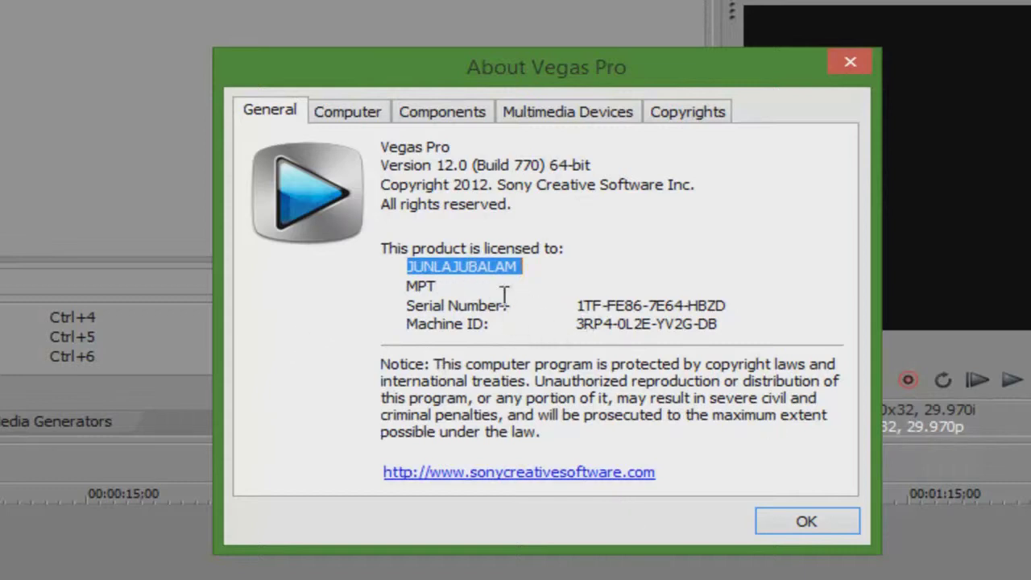
{"action": "left_click_drag", "start_coordinate": [439, 268], "coordinate": [556, 278]}
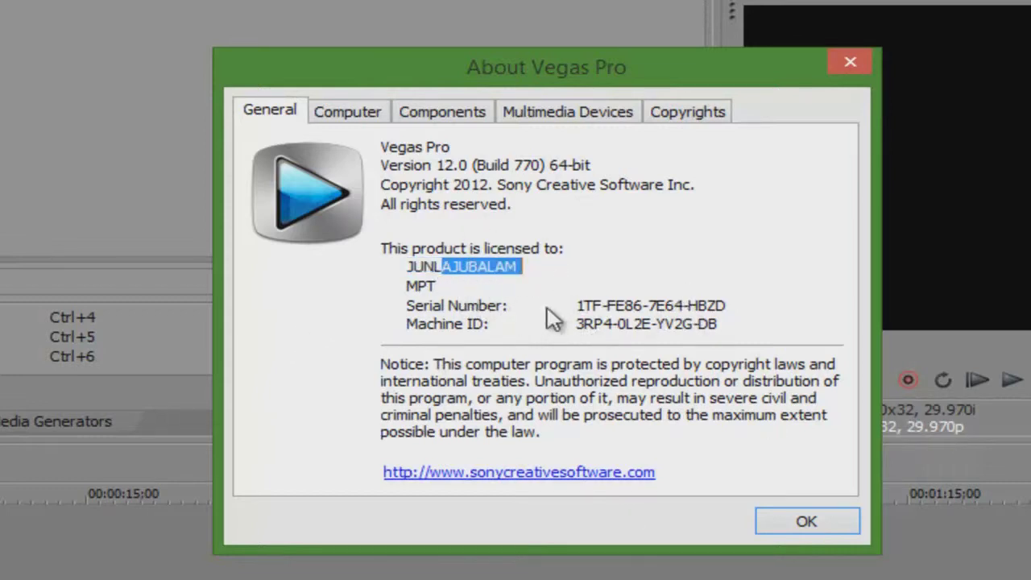
{"action": "left_click", "coordinate": [668, 320]}
{"action": "left_click", "coordinate": [790, 530]}
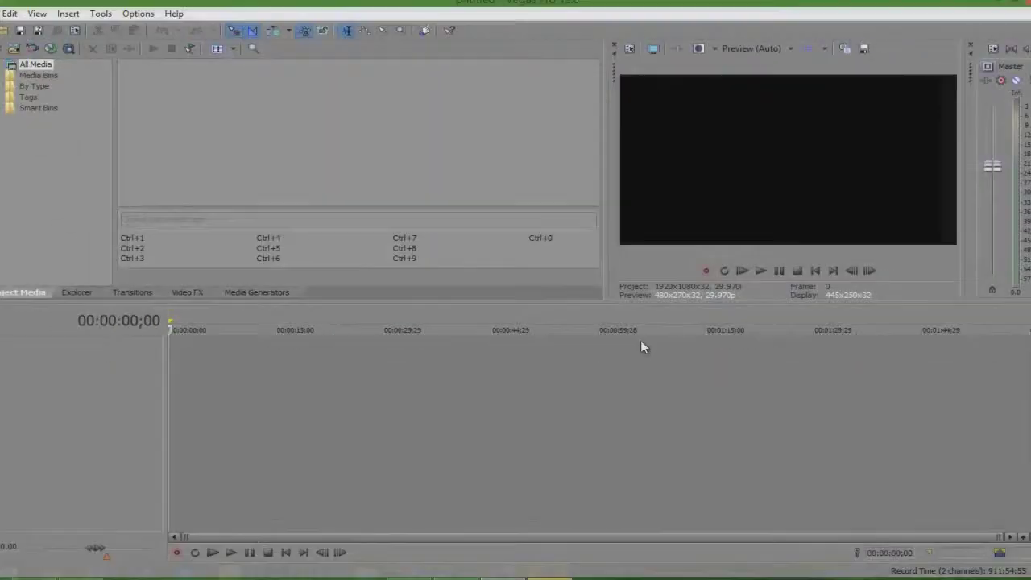